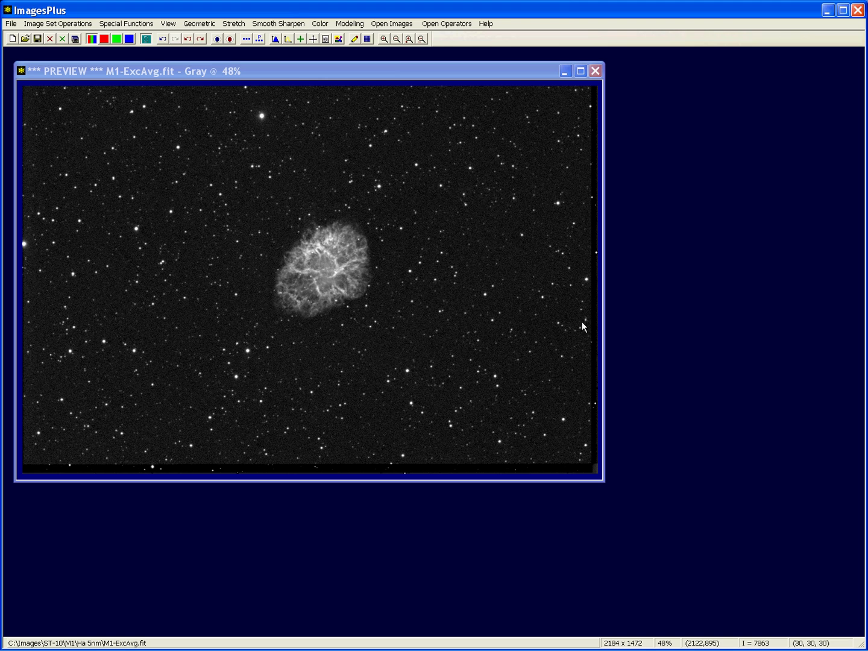
# Show the histogram and crop the region around M1 into a new 688×812 image, M1-ExcAvg_1.fit.
pyautogui.click(276, 40)
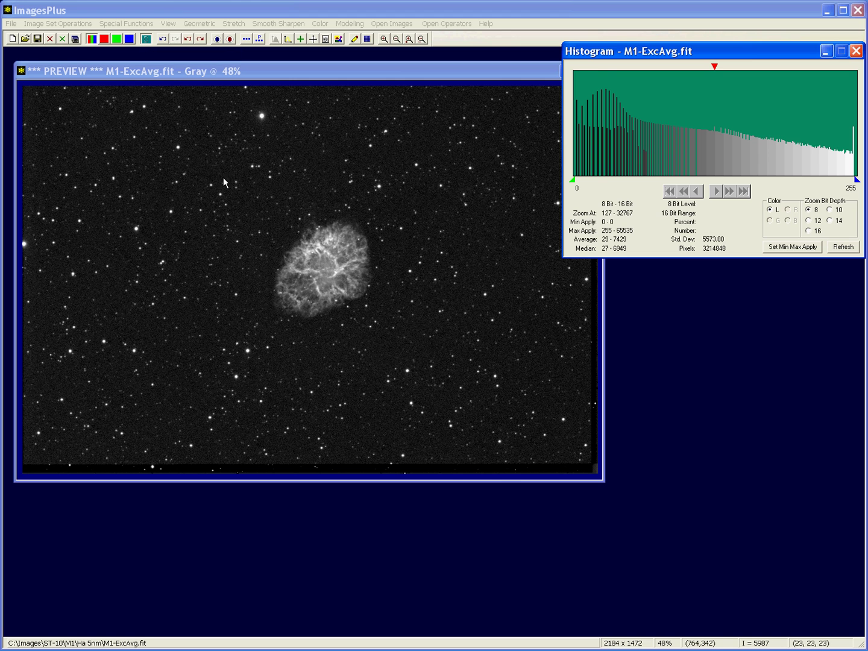
pyautogui.click(248, 174)
pyautogui.moveTo(347, 357); pyautogui.dragTo(412, 379)
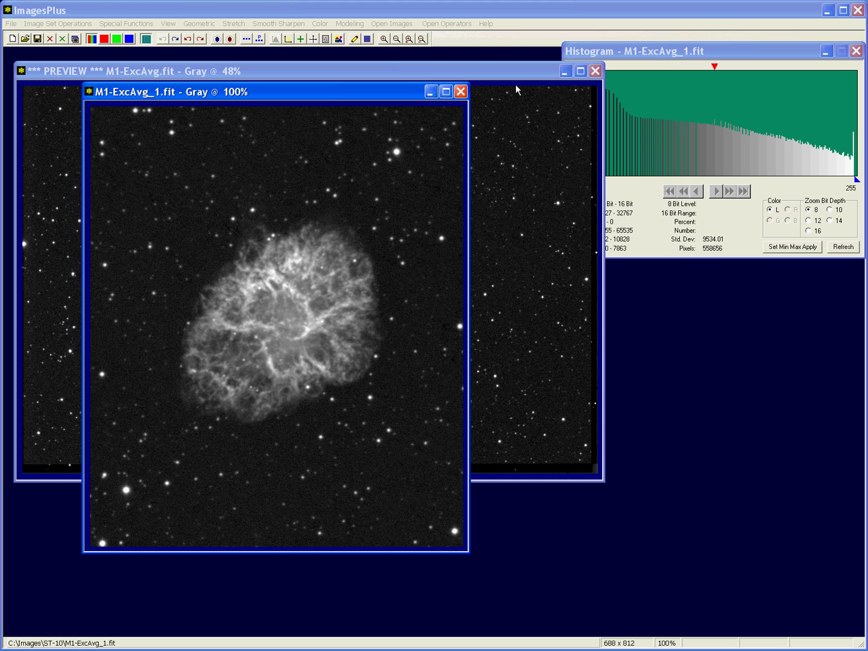
# Close the full-frame preview and set the maximum apply level to 110 (28195) from the histogram.
pyautogui.click(595, 71)
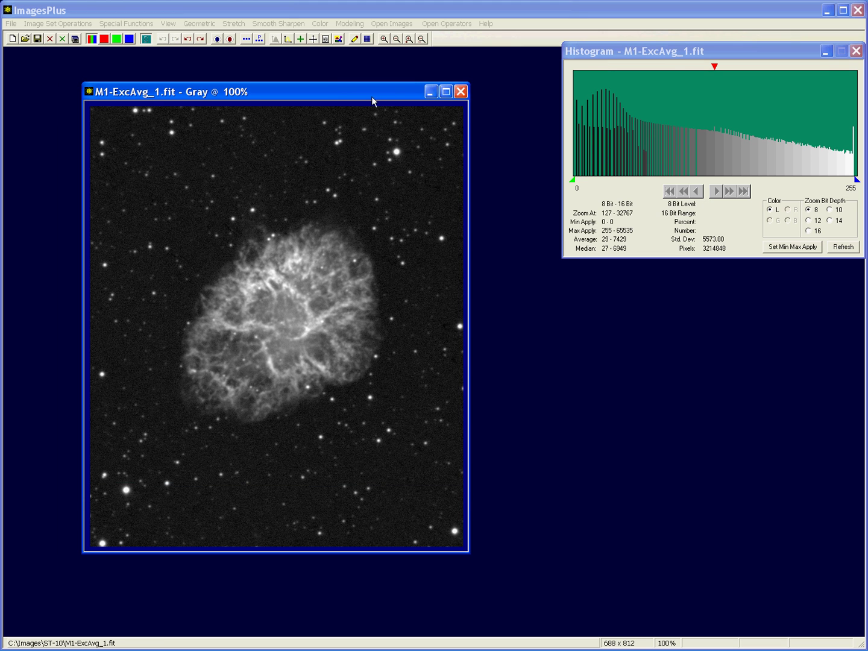
pyautogui.moveTo(372, 96); pyautogui.dragTo(310, 74)
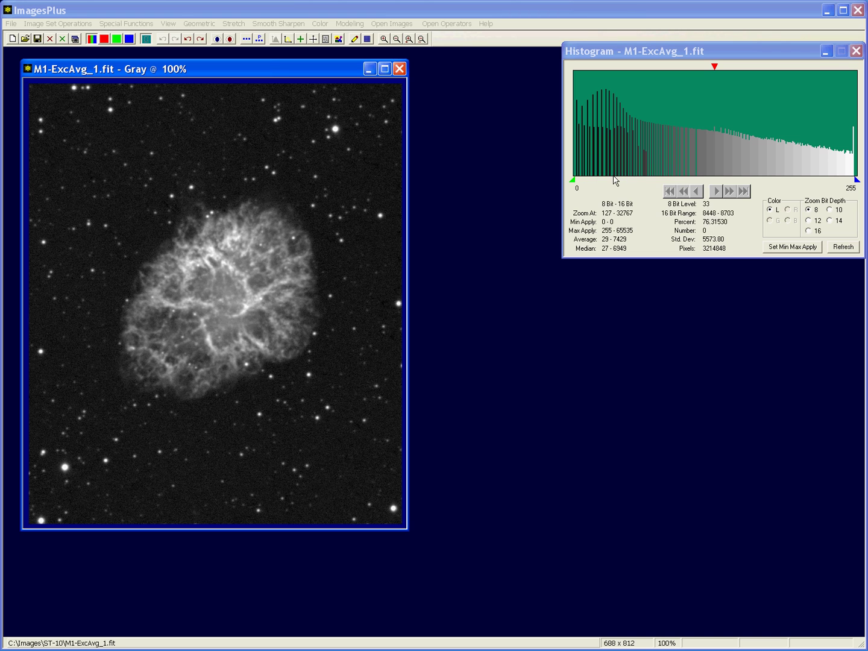
pyautogui.rightClick(697, 182)
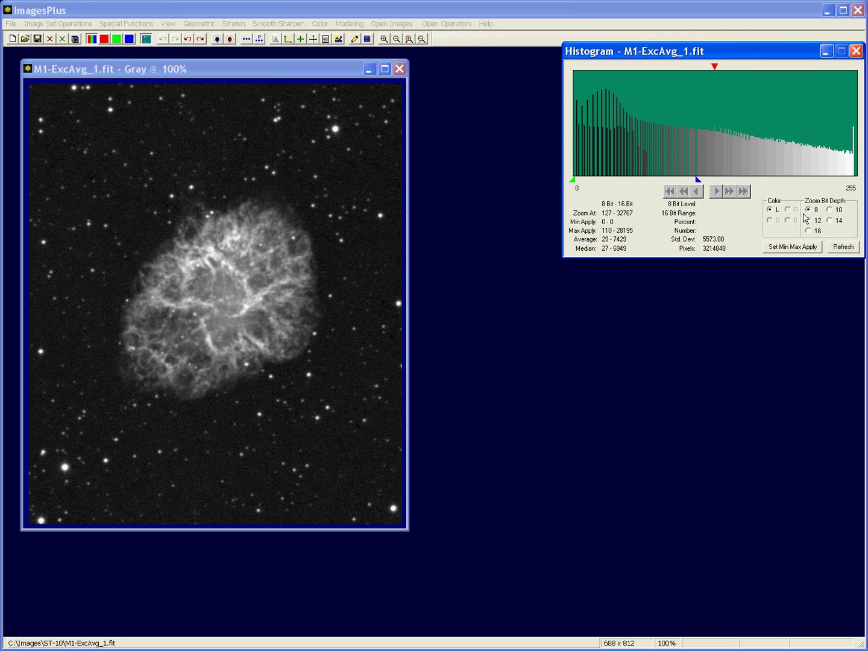
pyautogui.click(794, 249)
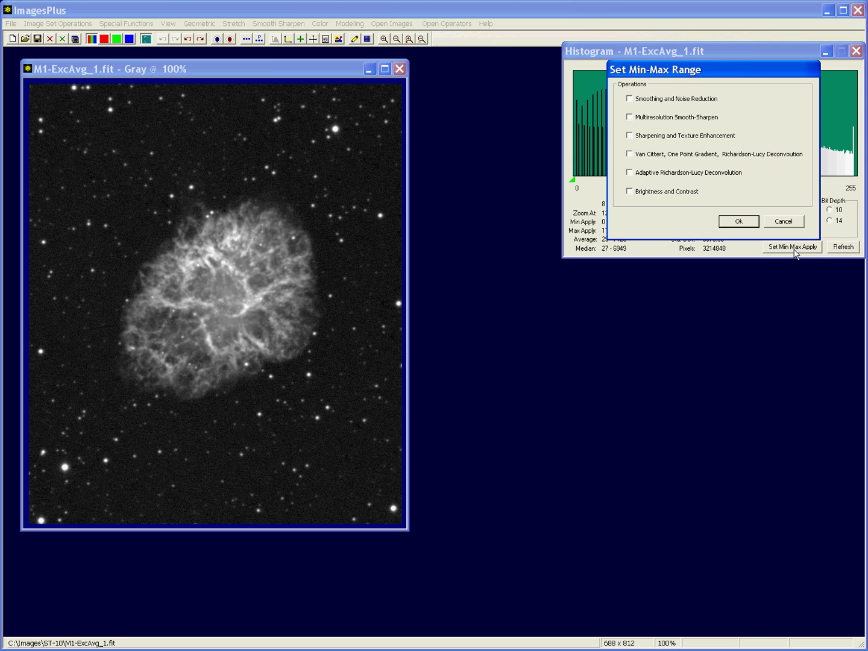
# Link the min-max range to Multiresolution Smooth-Sharpen and open it beside the image, max apply 28195.
pyautogui.click(691, 119)
pyautogui.click(741, 223)
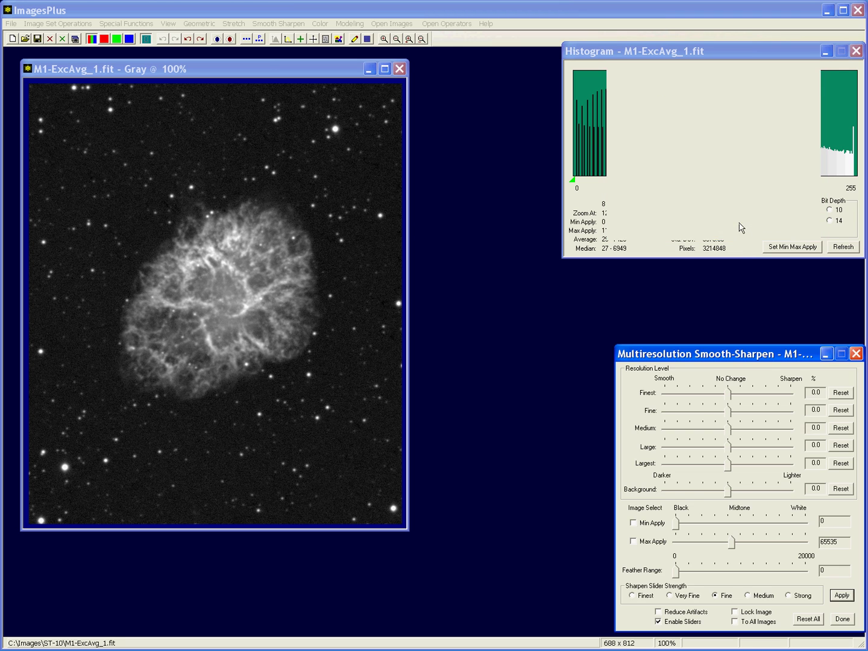
pyautogui.moveTo(728, 358); pyautogui.dragTo(676, 307)
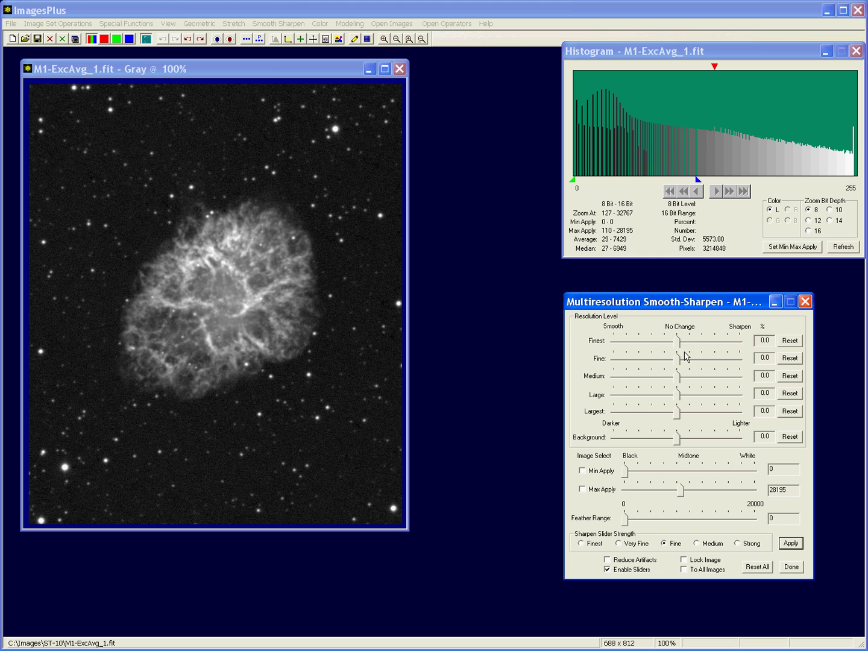
# Preview smoothing with Finest at 38.8, Fine at 12.1 and feather range 1088.
pyautogui.moveTo(677, 342); pyautogui.dragTo(655, 346)
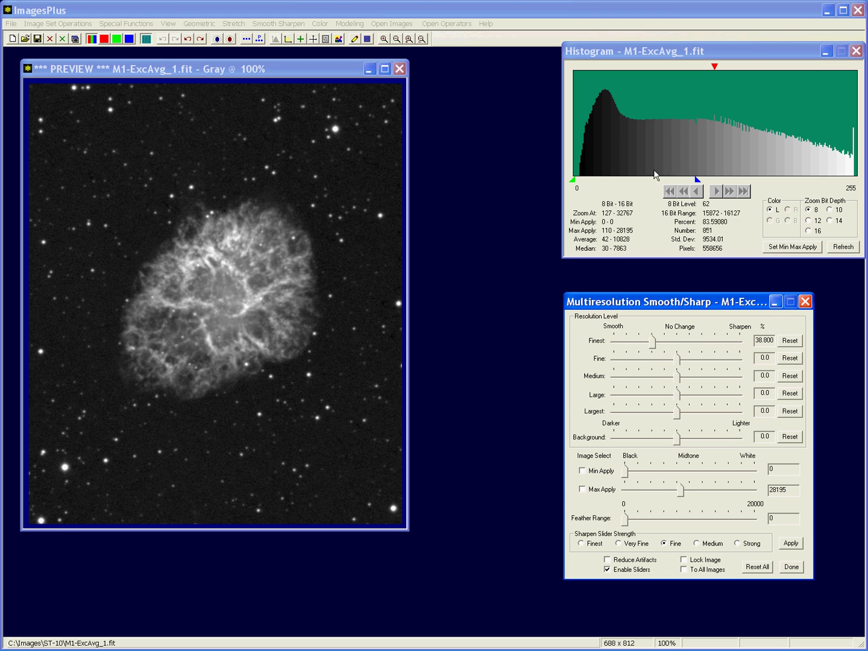
pyautogui.moveTo(679, 362); pyautogui.dragTo(670, 362)
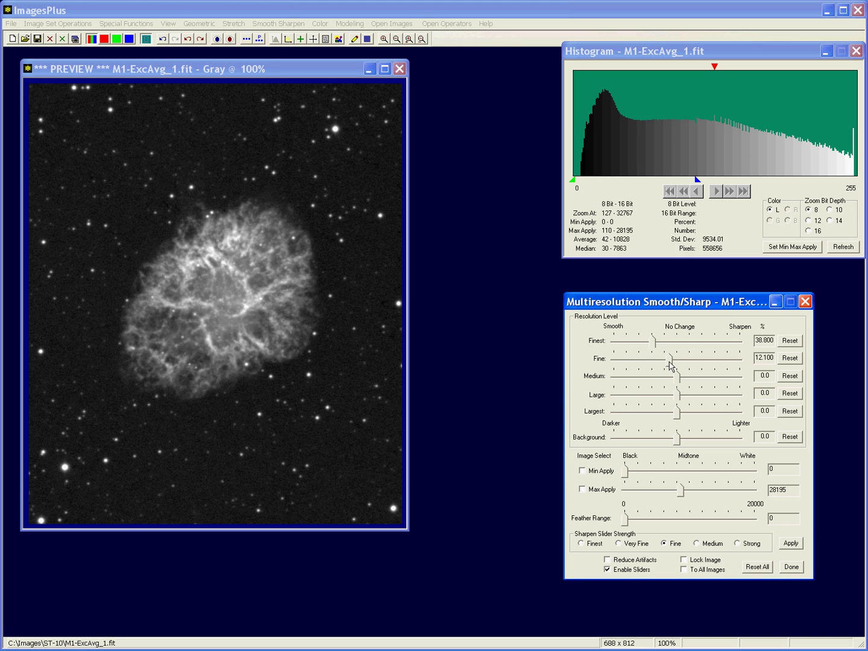
pyautogui.moveTo(625, 521); pyautogui.dragTo(631, 524)
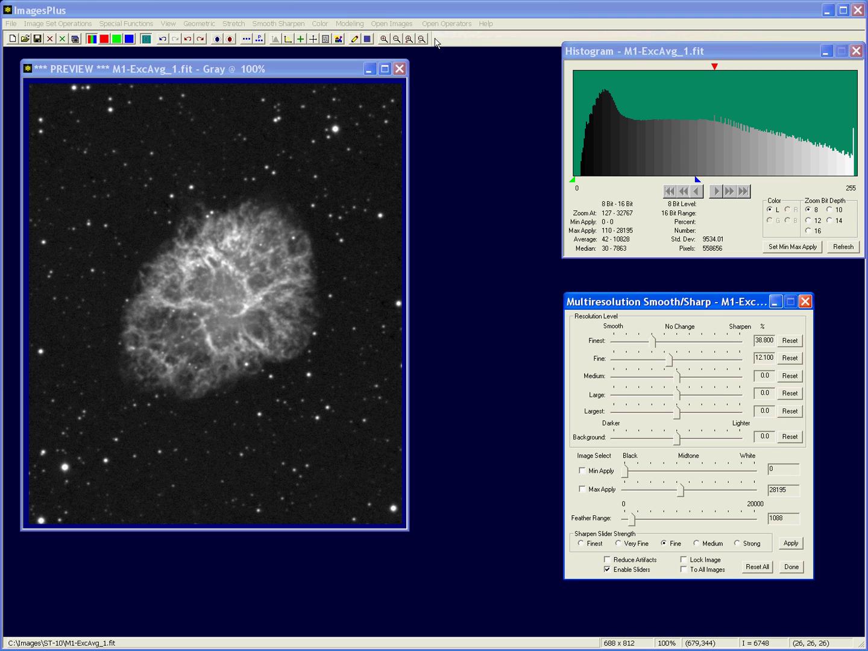
# Review the process history (Copy Portion, Multiresolution Smooth-Sharpen) and apply the previewed smoothing permanently.
pyautogui.click(324, 40)
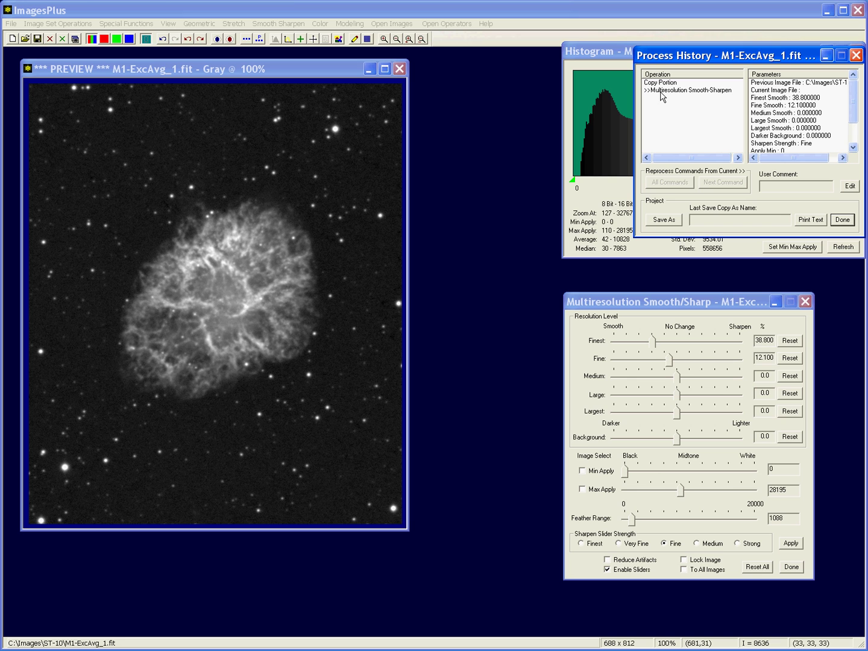
pyautogui.click(217, 40)
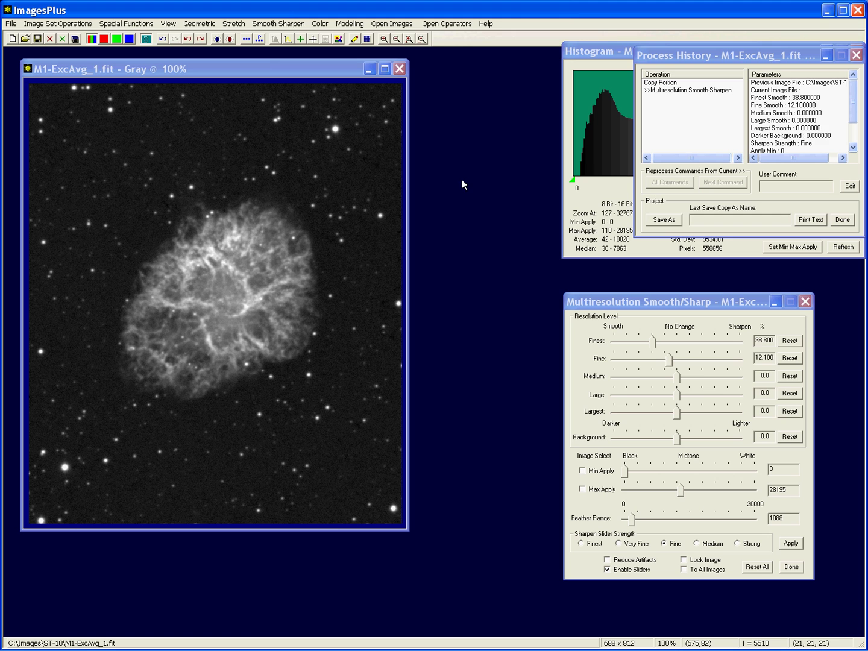
# Reset Finest and Fine to zero and set the apply range from 28194 to 65535.
pyautogui.click(842, 222)
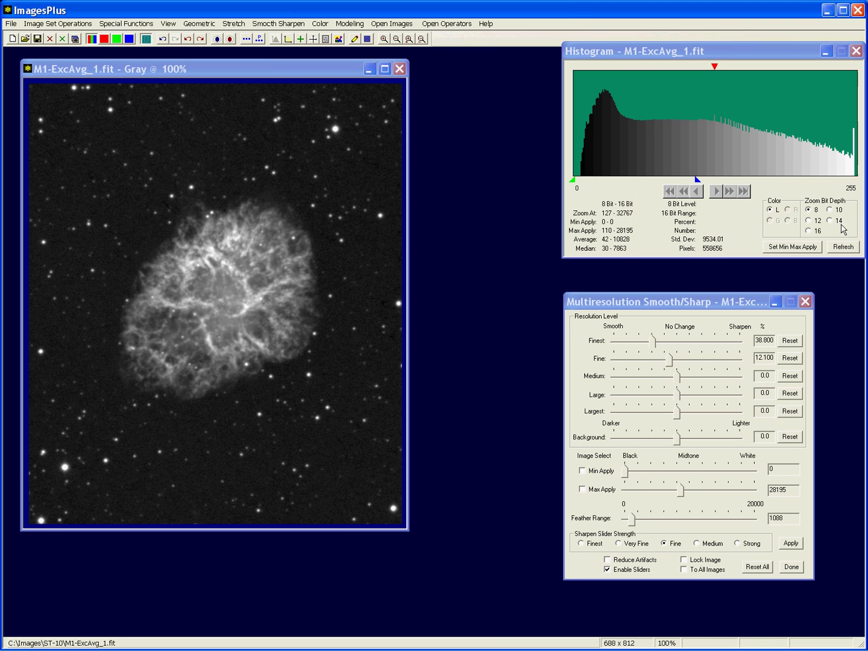
pyautogui.click(790, 341)
pyautogui.click(790, 358)
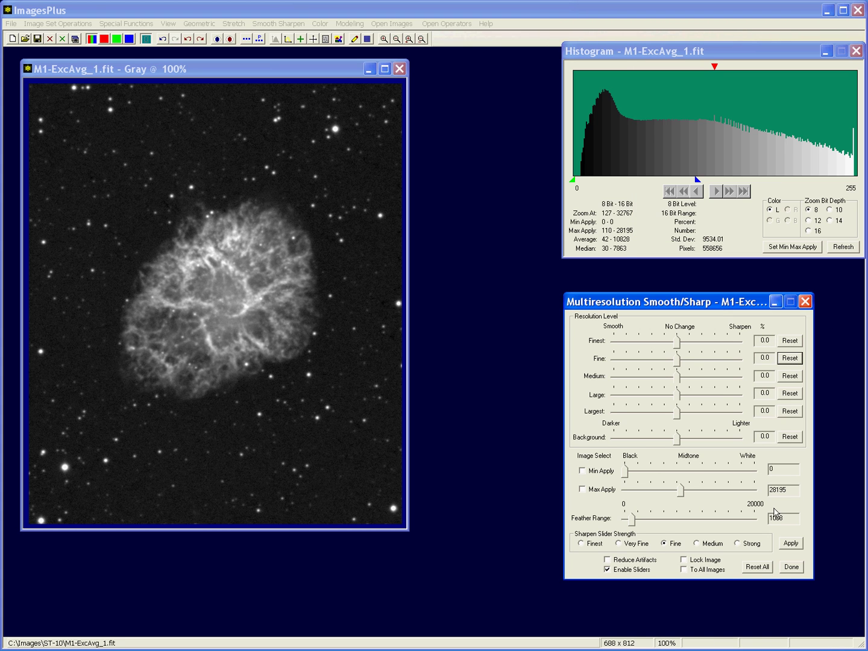
pyautogui.click(626, 476)
pyautogui.moveTo(650, 473); pyautogui.dragTo(681, 472)
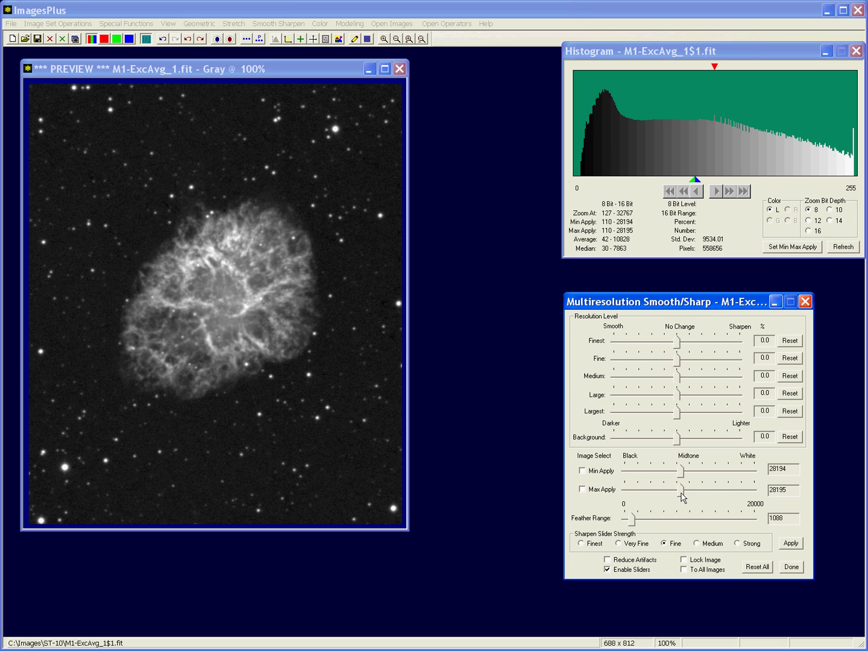
pyautogui.moveTo(682, 496); pyautogui.dragTo(769, 495)
# Widen the feather range to 3347 and set Fine-level sharpening to 15.5%.
pyautogui.moveTo(676, 360); pyautogui.dragTo(695, 362)
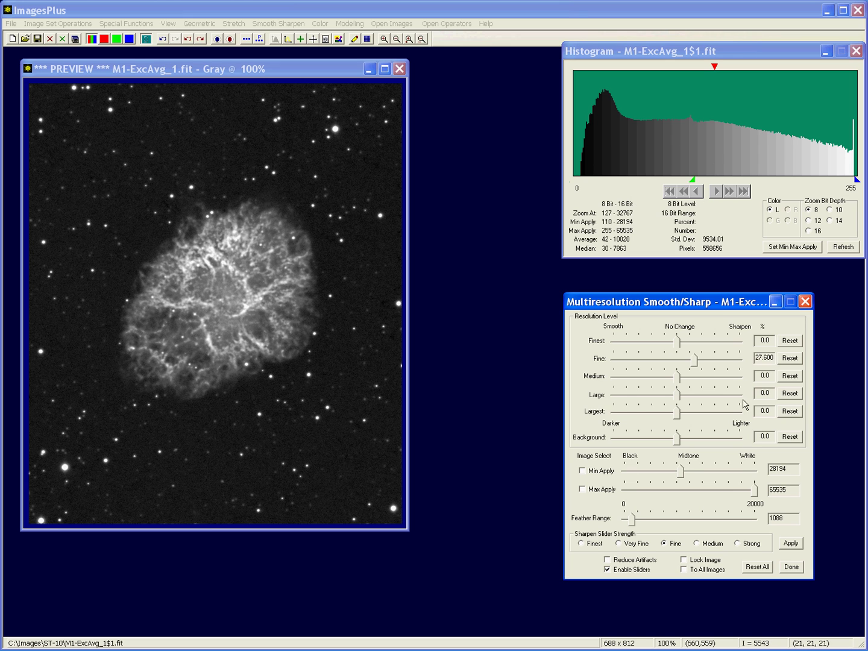
pyautogui.moveTo(632, 518); pyautogui.dragTo(648, 522)
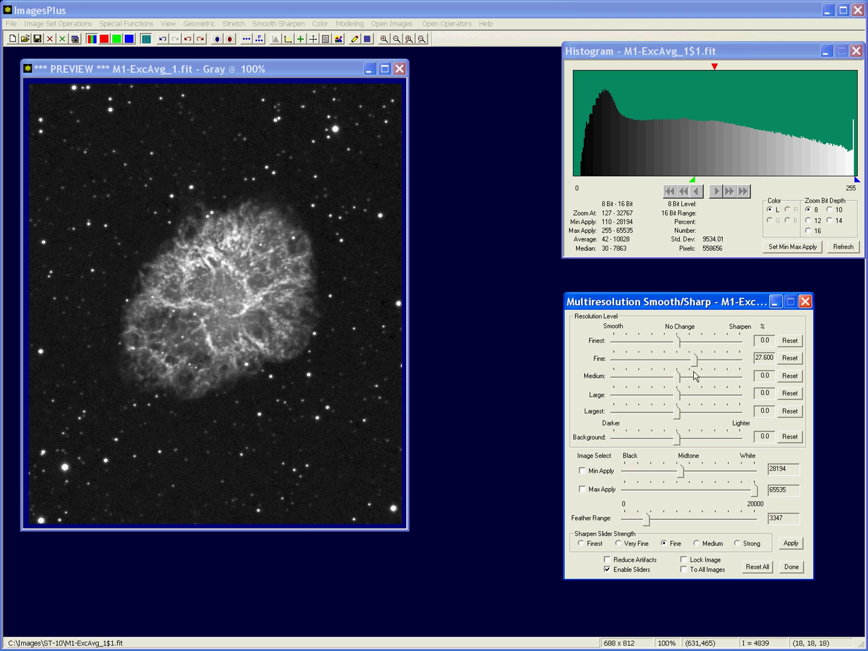
pyautogui.moveTo(694, 361); pyautogui.dragTo(687, 366)
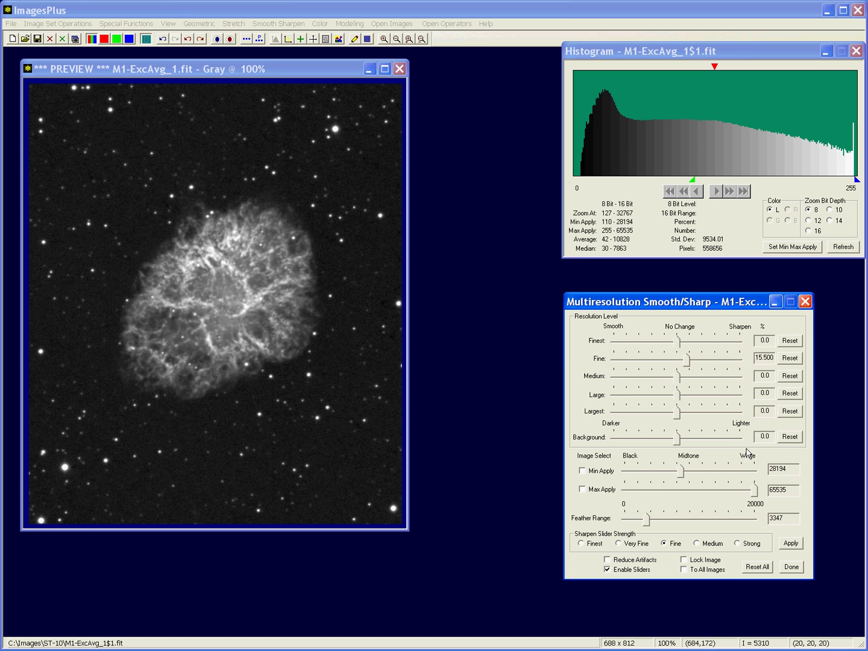
# Clear all smooth/sharpen and apply-range settings and set the minimum apply level to 0.
pyautogui.click(790, 359)
pyautogui.click(761, 568)
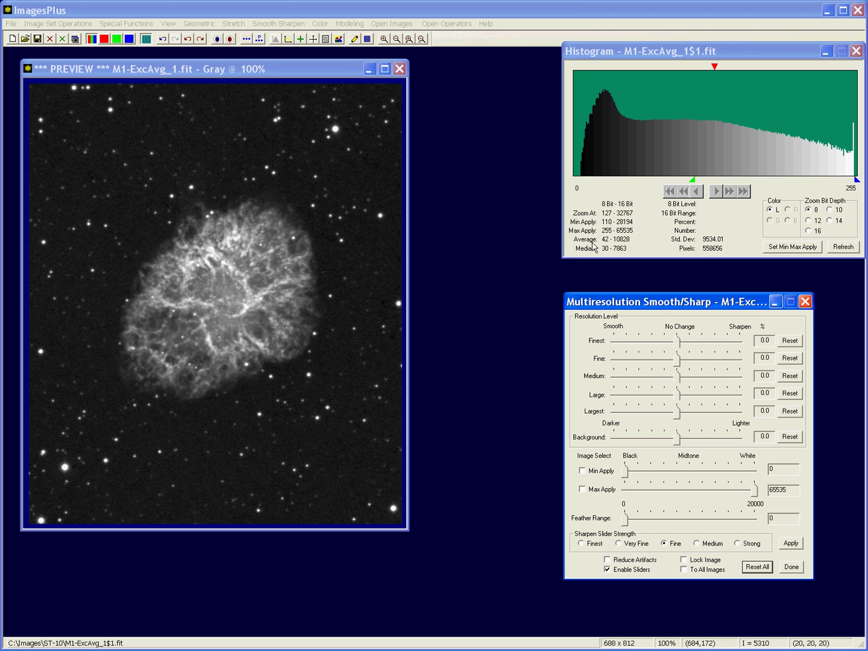
pyautogui.click(599, 473)
pyautogui.click(363, 158)
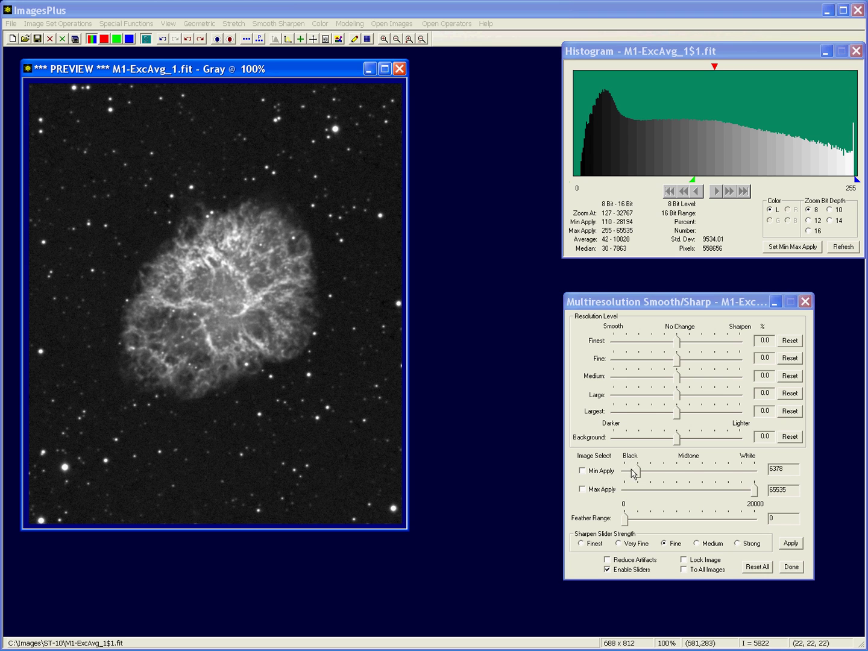
pyautogui.moveTo(639, 478); pyautogui.dragTo(621, 477)
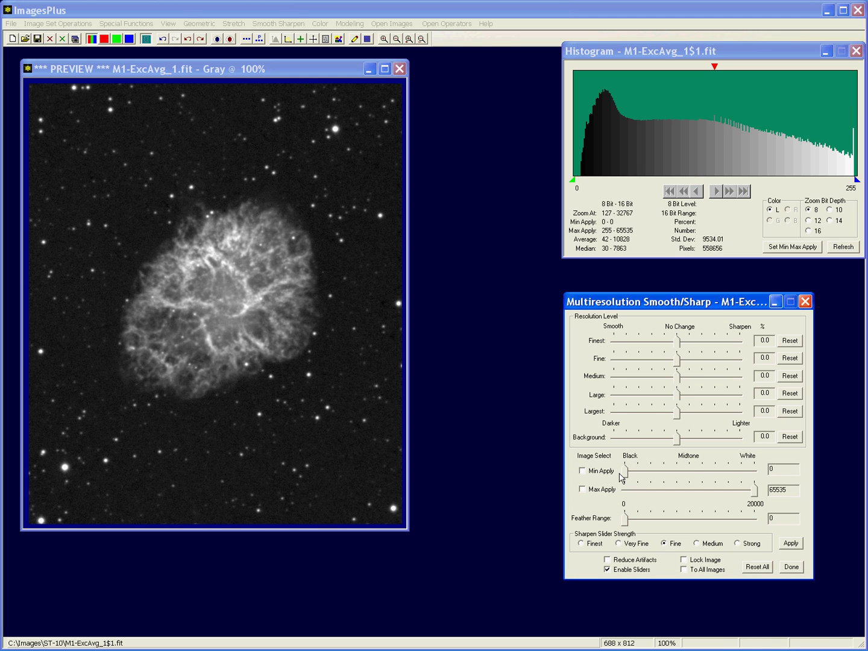
# Set max apply to 20221 from a faint nebula pixel, feather 1757, and smooth Finest 25.9%.
pyautogui.click(595, 492)
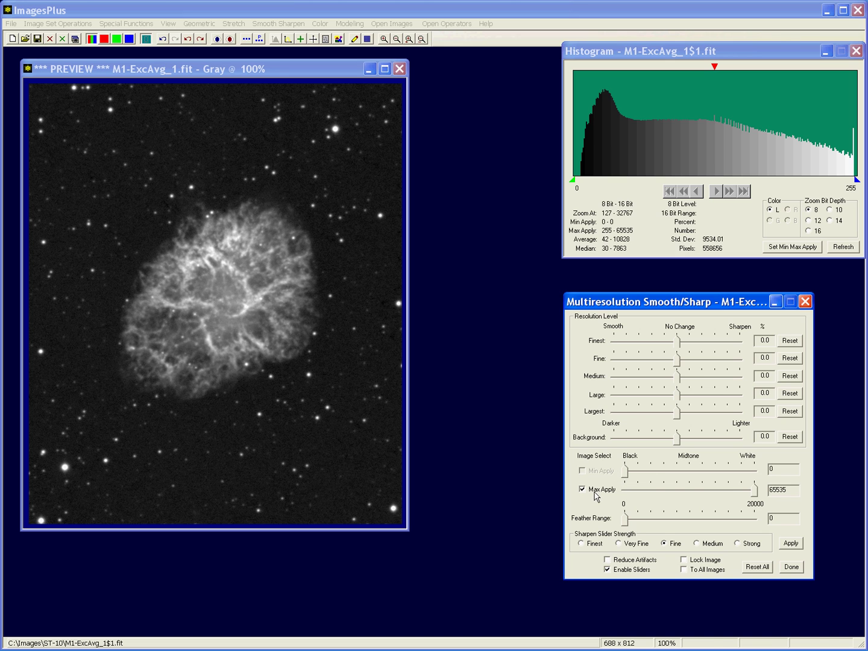
pyautogui.click(277, 212)
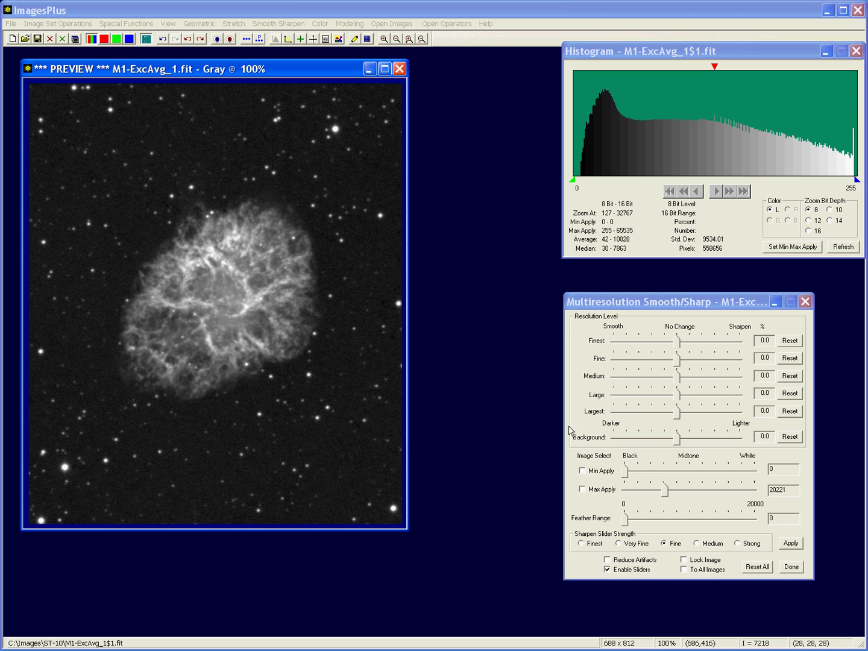
pyautogui.moveTo(626, 518); pyautogui.dragTo(636, 519)
pyautogui.moveTo(677, 341); pyautogui.dragTo(660, 342)
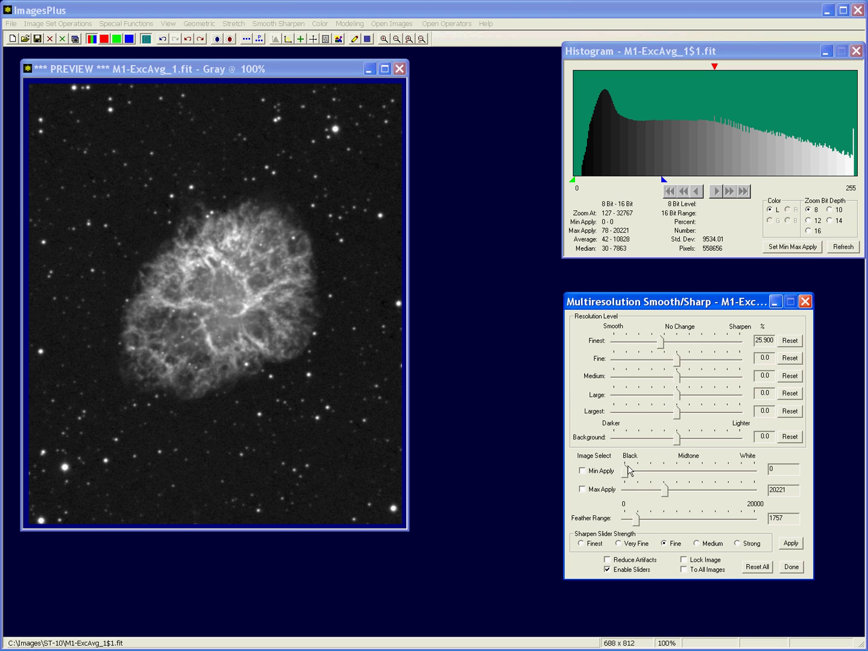
# Raise the minimum apply level to 3290, leaving the min-max range options unchanged.
pyautogui.click(797, 248)
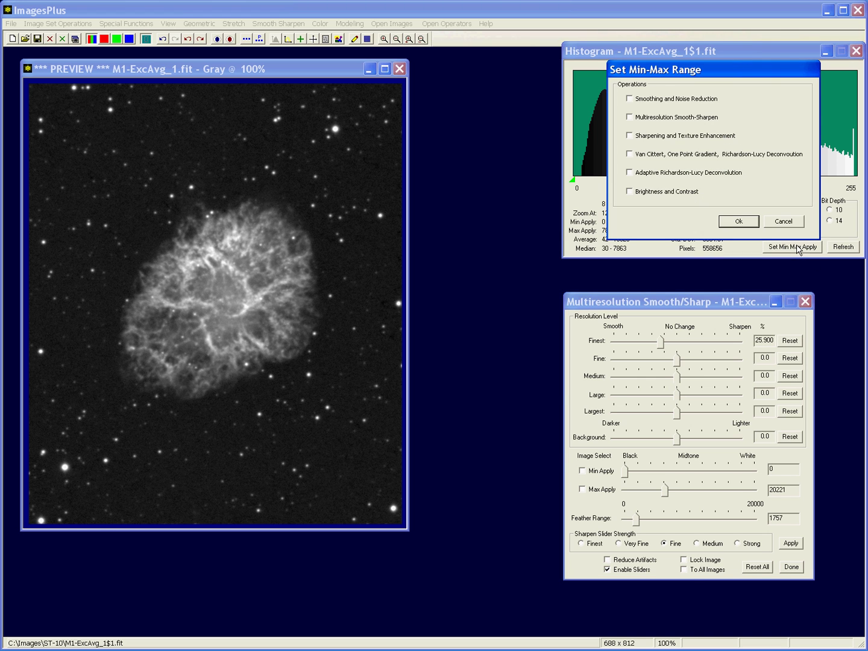
pyautogui.moveTo(695, 71); pyautogui.dragTo(608, 286)
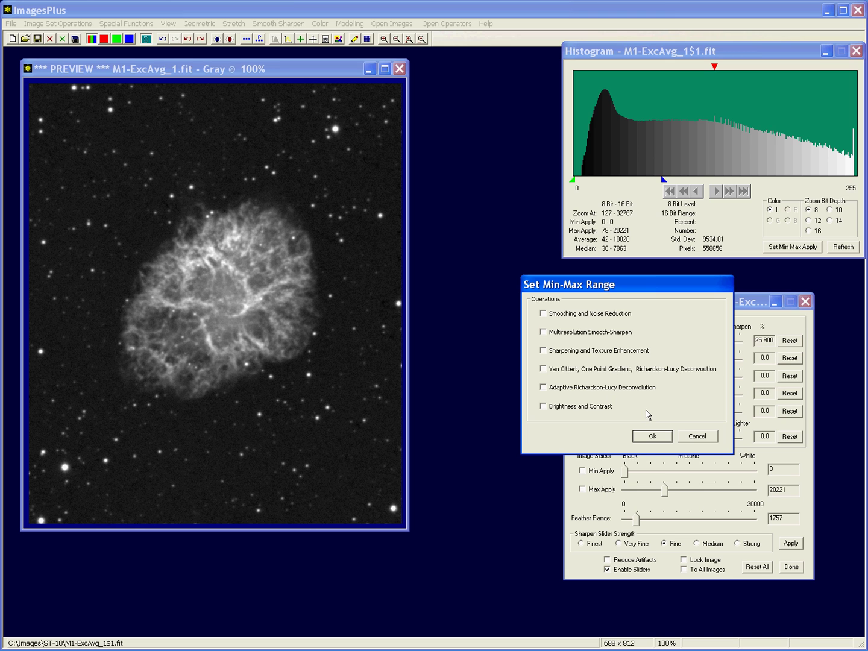
pyautogui.click(693, 438)
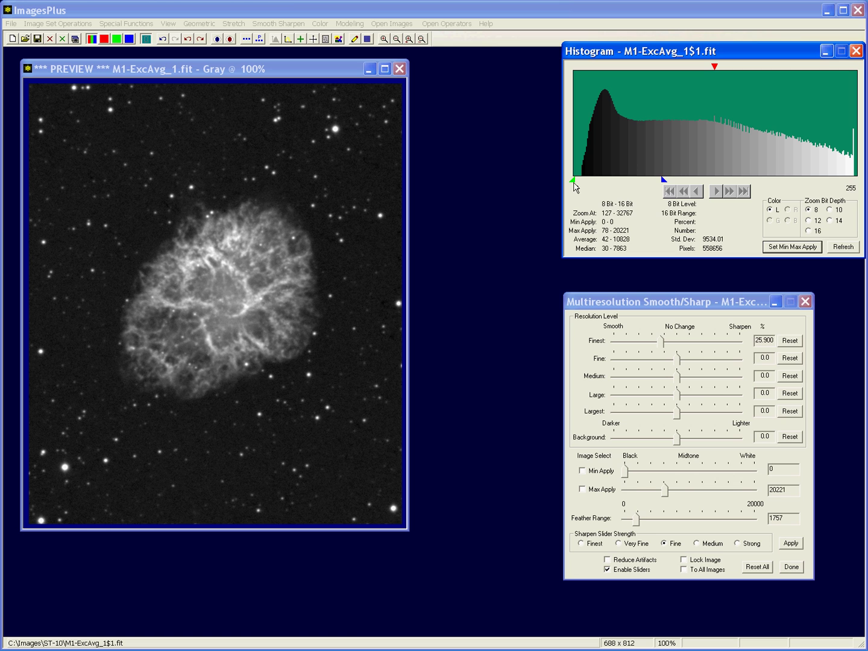
pyautogui.moveTo(626, 474); pyautogui.dragTo(632, 476)
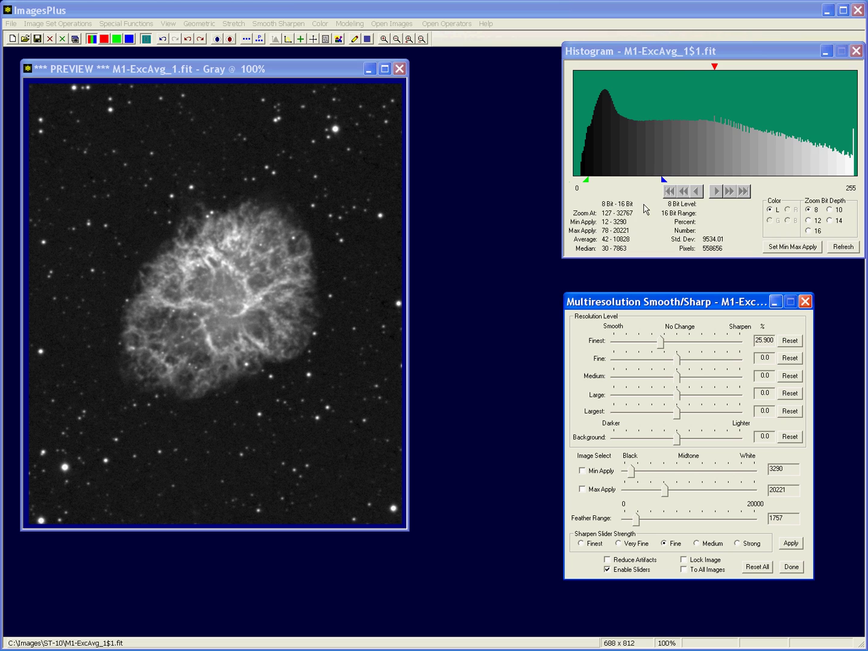
pyautogui.click(788, 247)
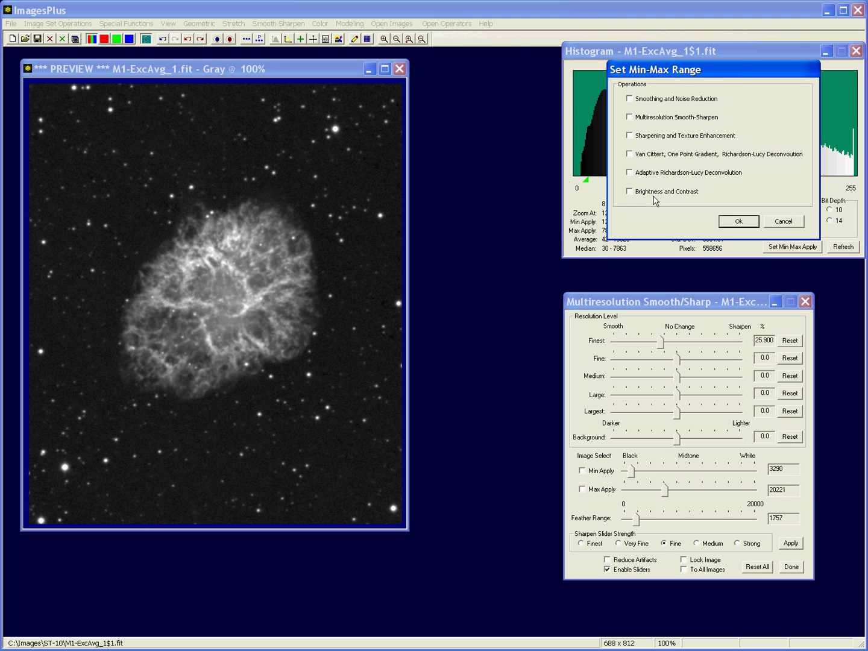
pyautogui.click(792, 221)
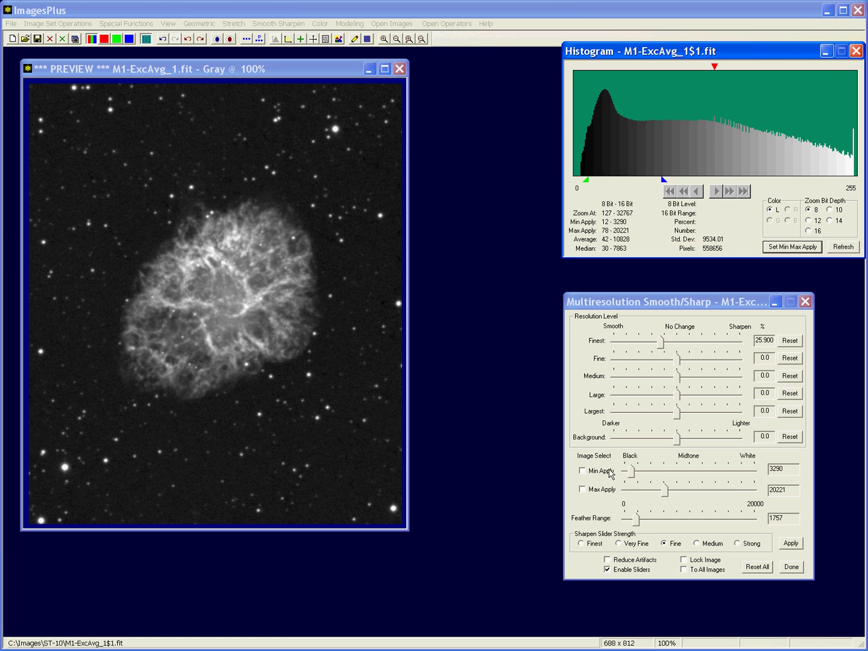